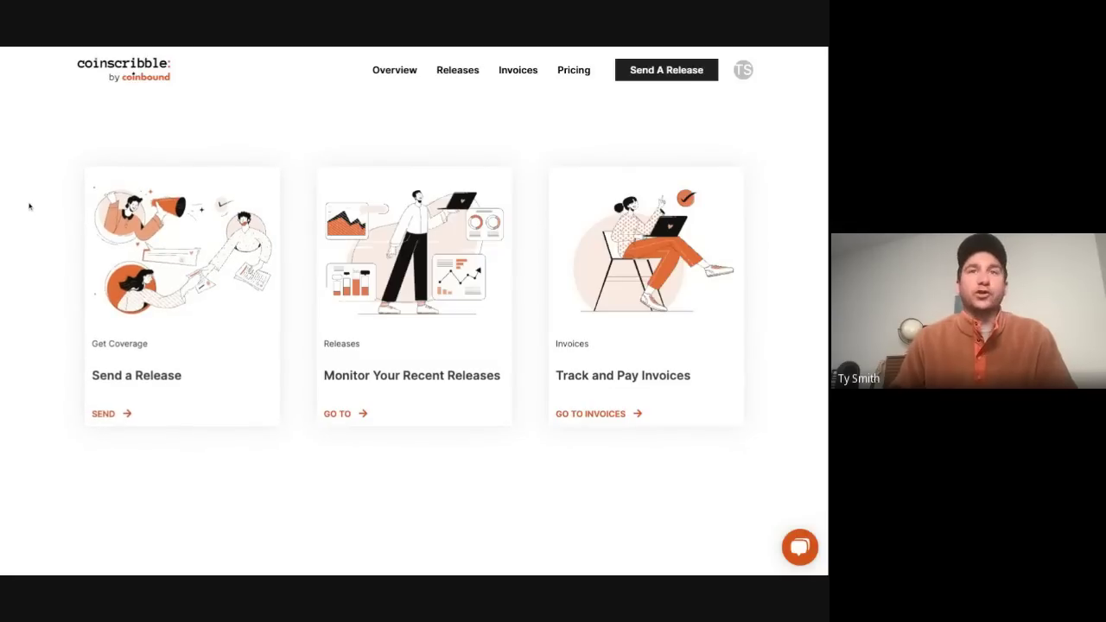
# Open the Submit a Press Release form and review the offered packages without choosing one
pyautogui.click(106, 413)
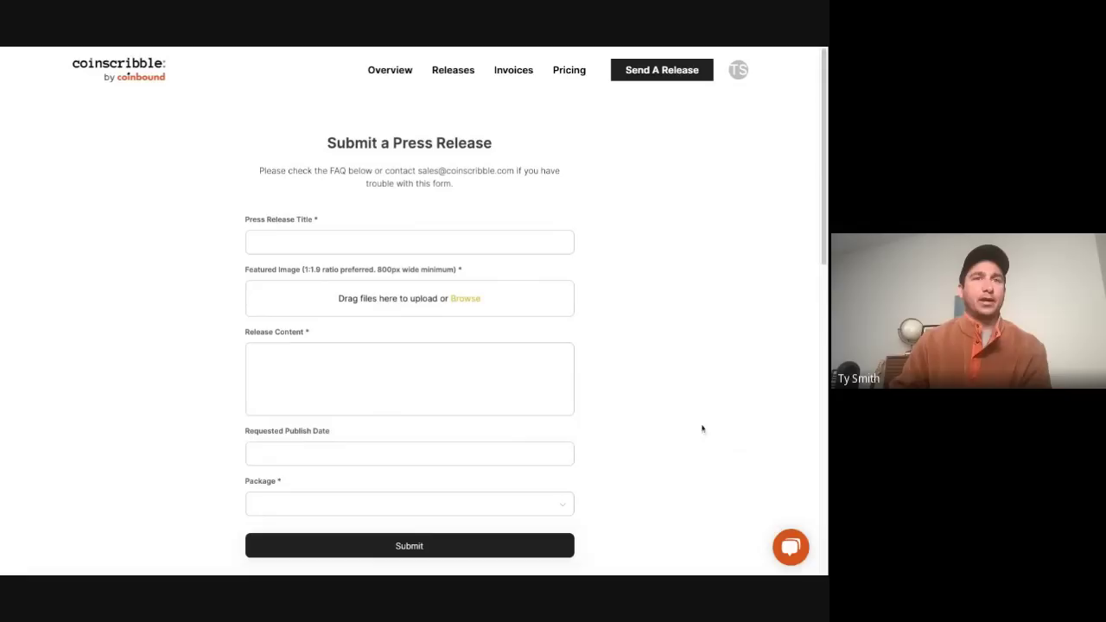
pyautogui.click(466, 503)
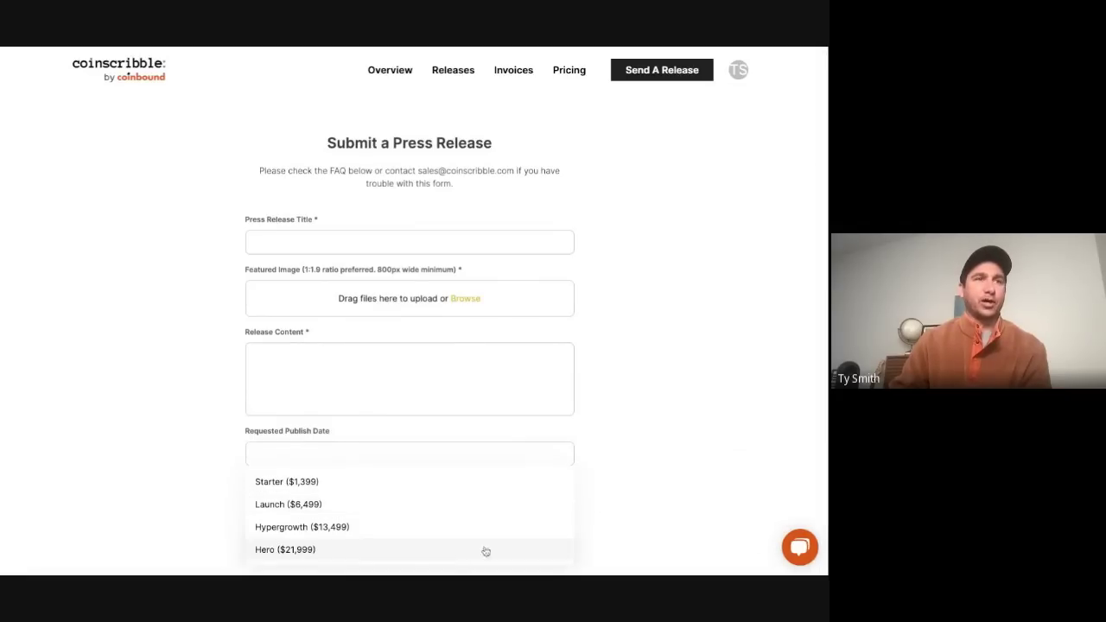
pyautogui.click(644, 417)
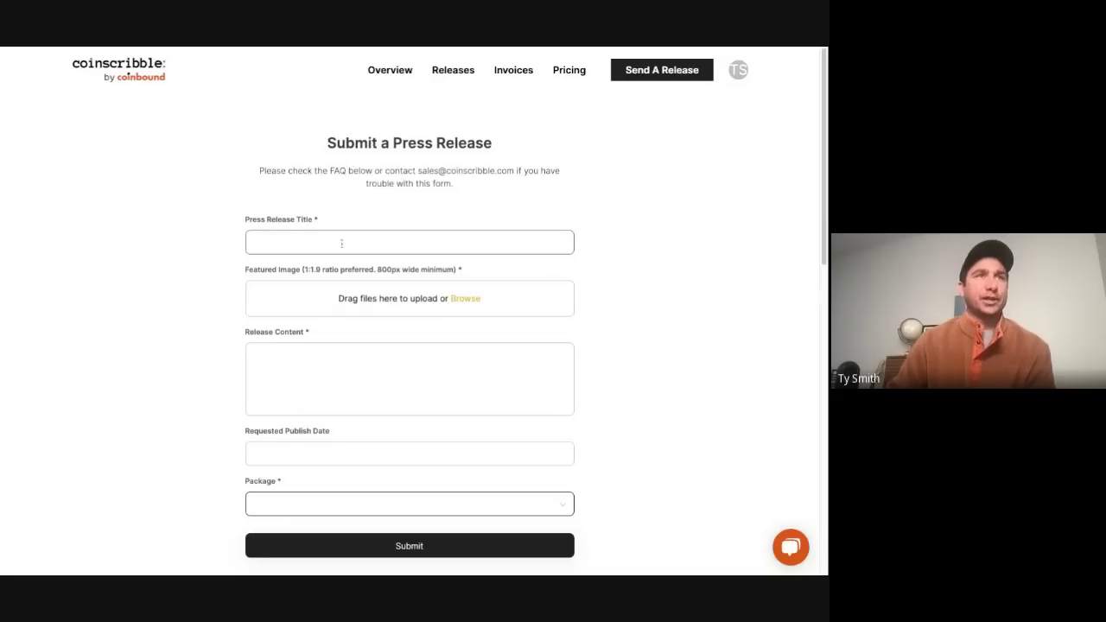
pyautogui.scroll(-1, 651, 354)
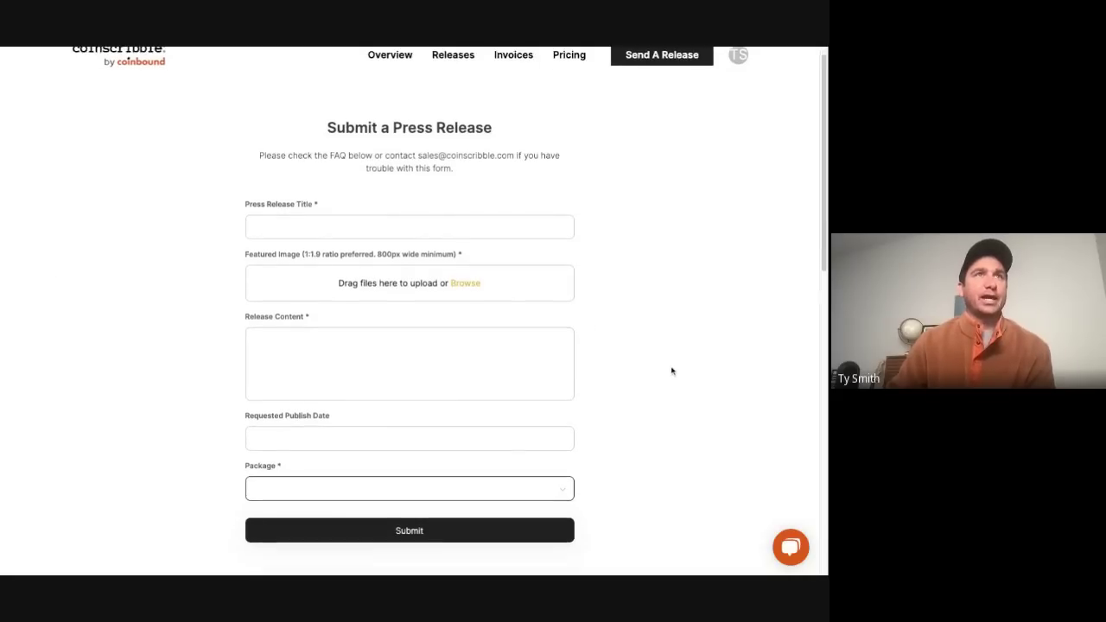
# Enter the title 'This is my PR' and upload Sample_Image.png as the featured image
pyautogui.click(492, 230)
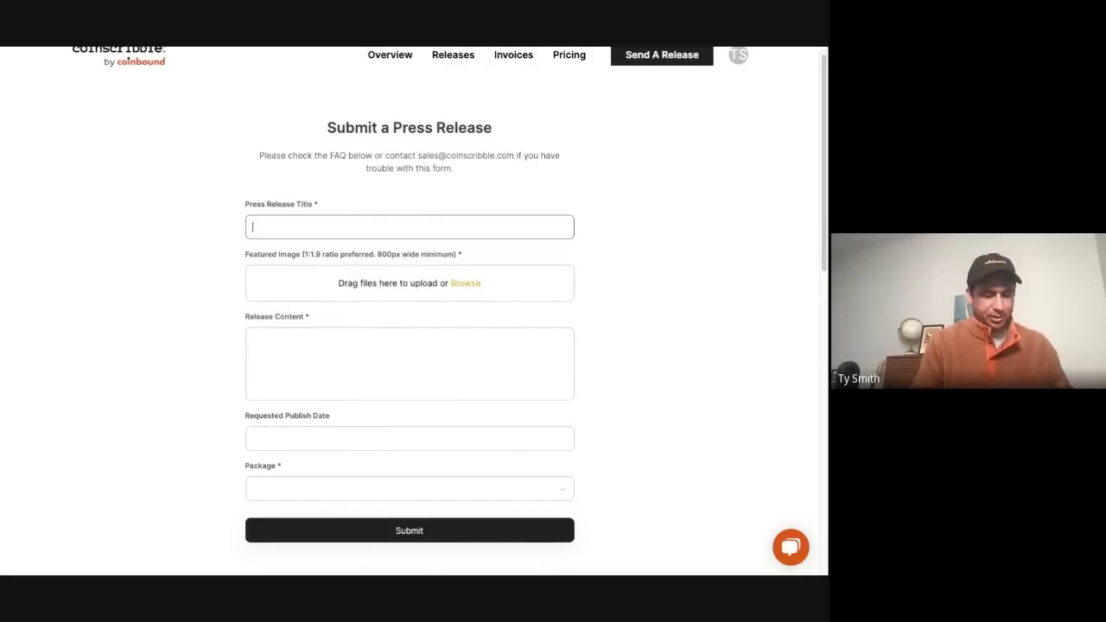
pyautogui.write('This is my PR')
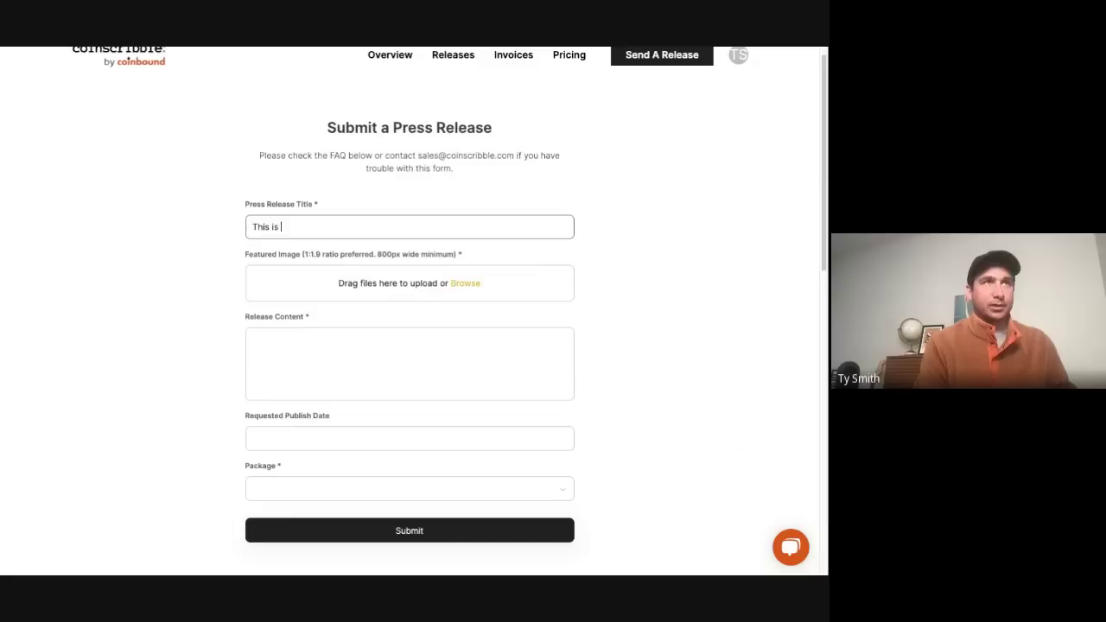
pyautogui.click(480, 285)
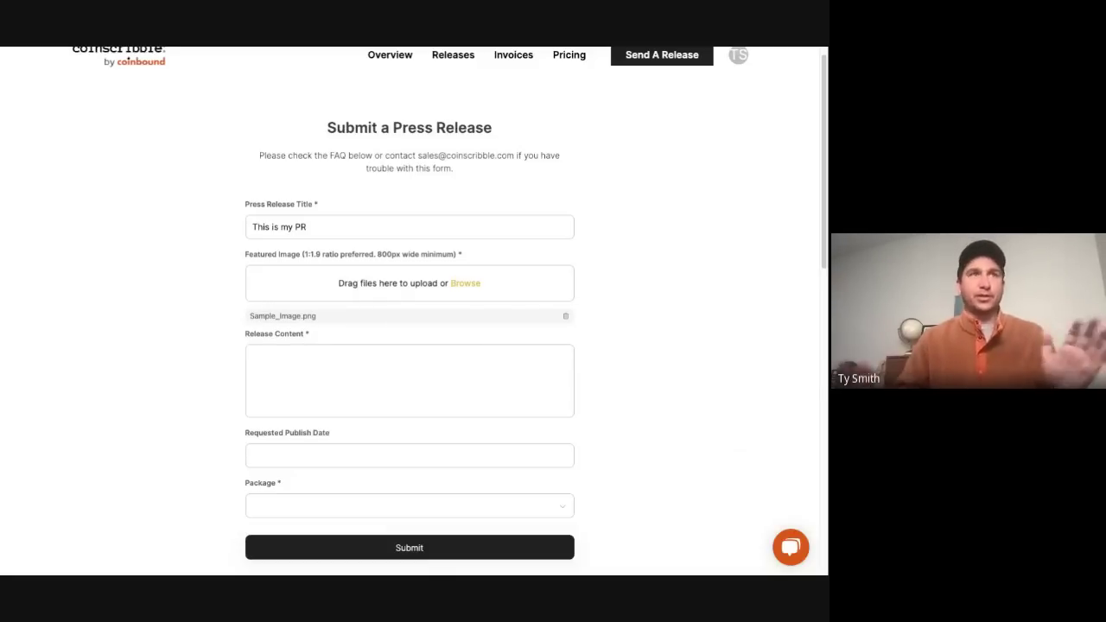
pyautogui.scroll(-1, 175, 344)
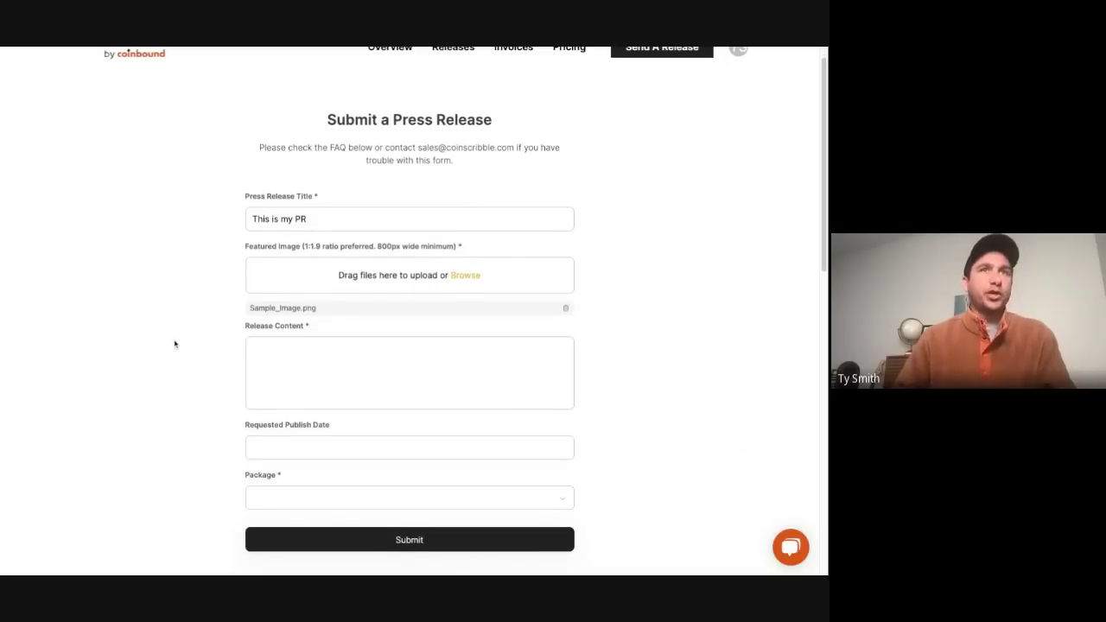
pyautogui.click(256, 392)
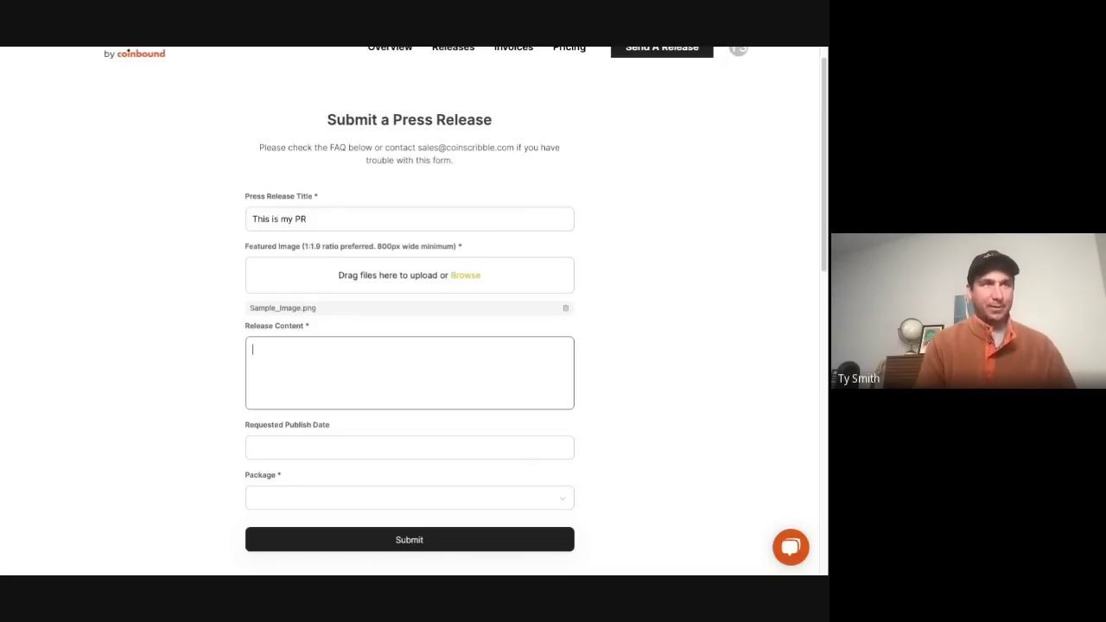
# Write 'Here is the content of my PR' and 'Paragraph 2' as the release content
pyautogui.write('Here is t')
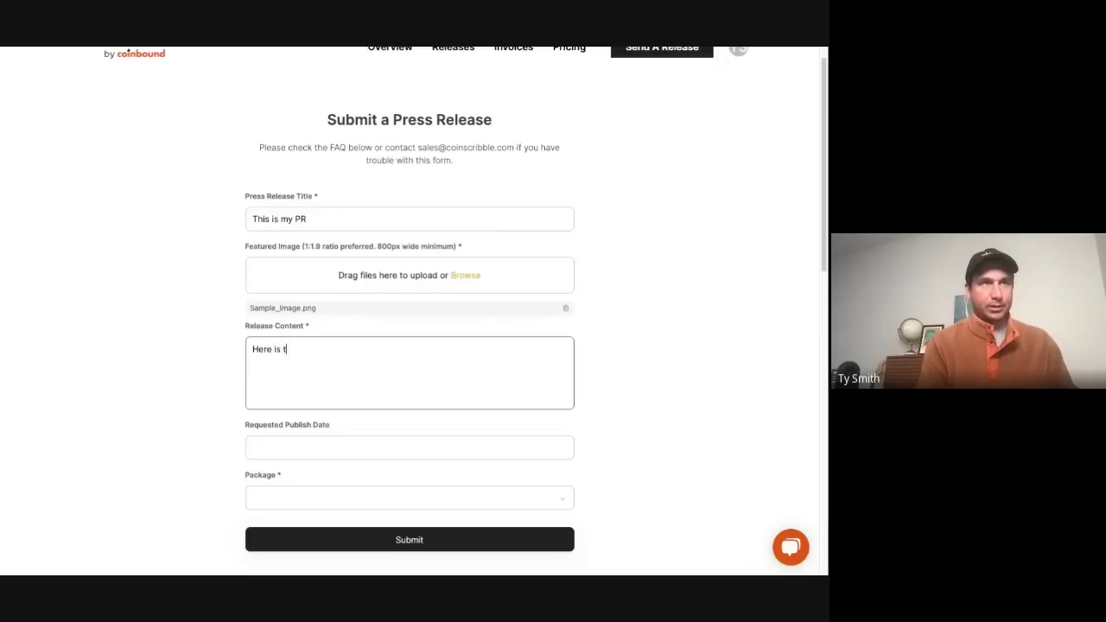
pyautogui.write('he content of my PR  ')
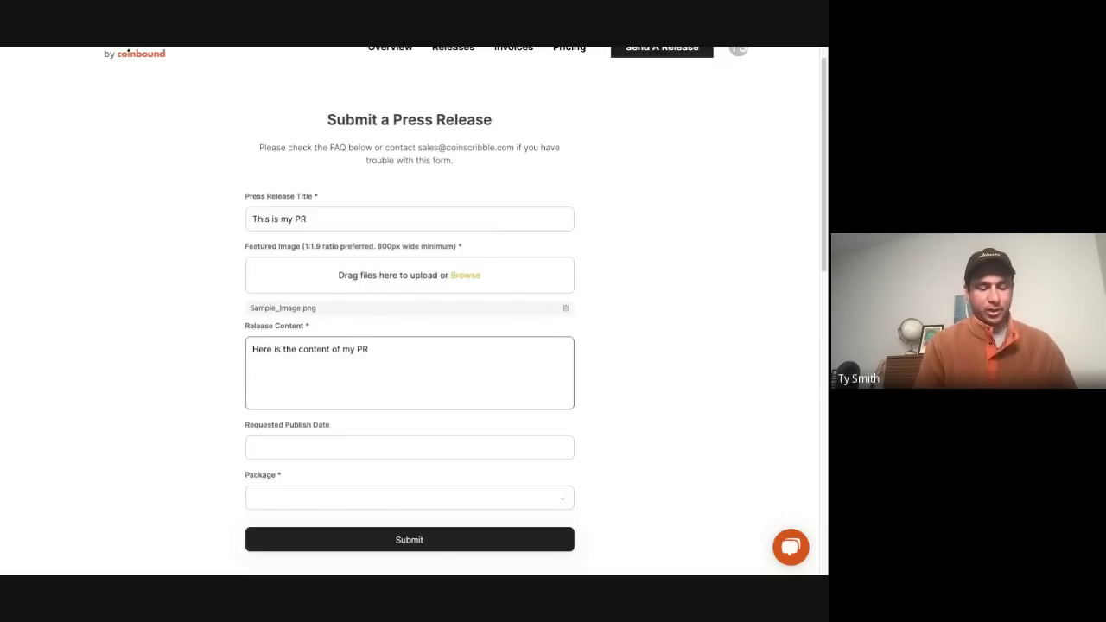
pyautogui.write('Paragraph ')
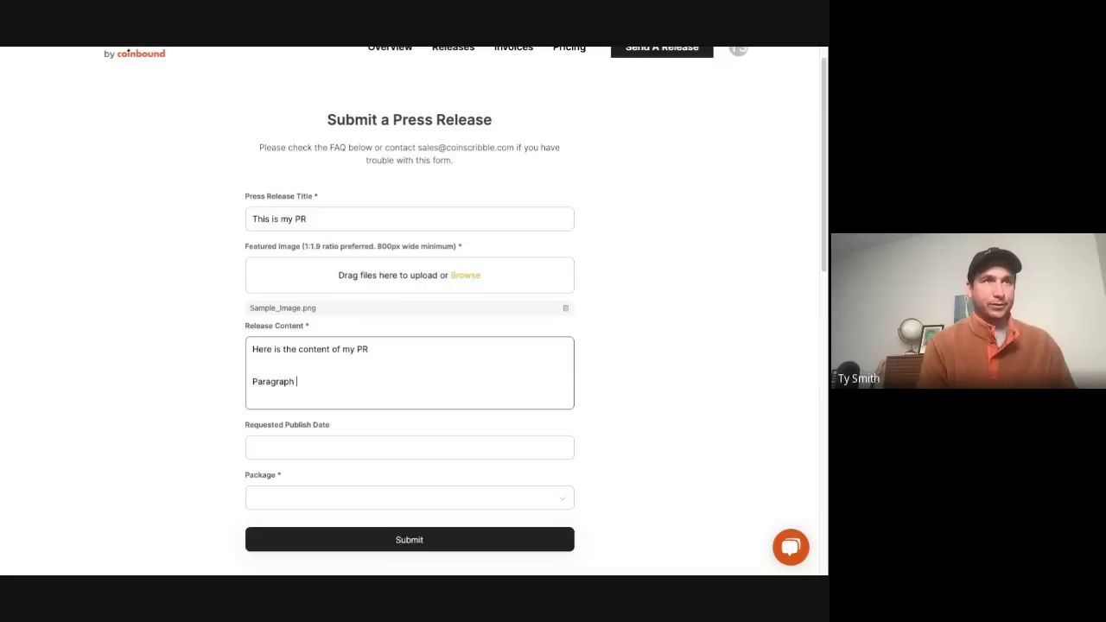
pyautogui.write('2')
pyautogui.press('Return')
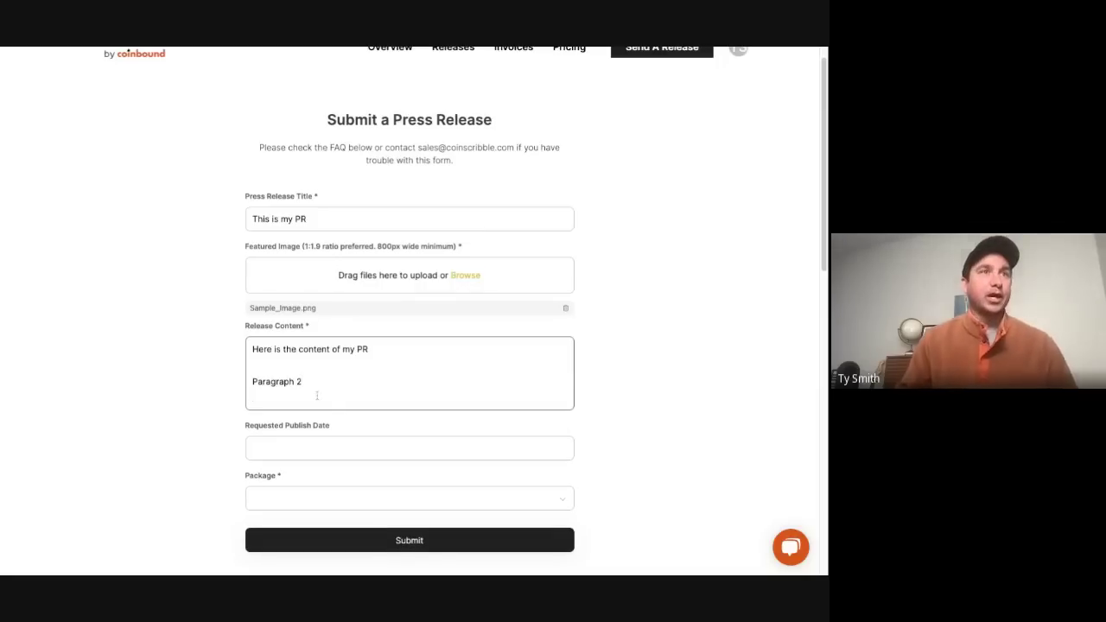
pyautogui.scroll(-1, 315, 381)
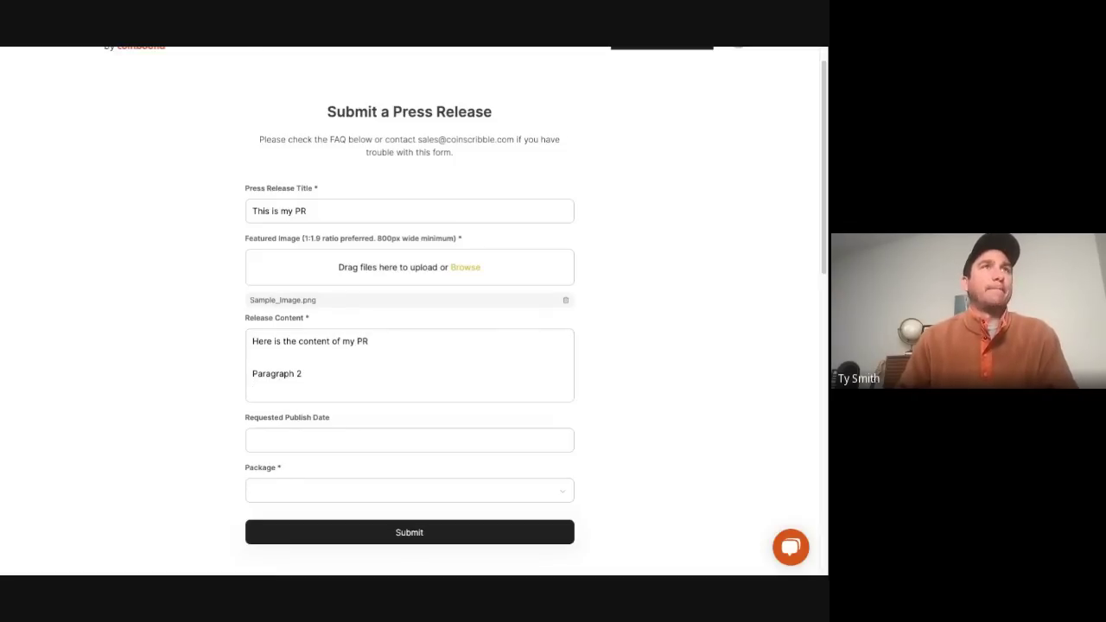
# Select the Markdown link syntax example in the Markdown Guide's Basic Syntax table
pyautogui.hotkey('ctrl', 'Tab')
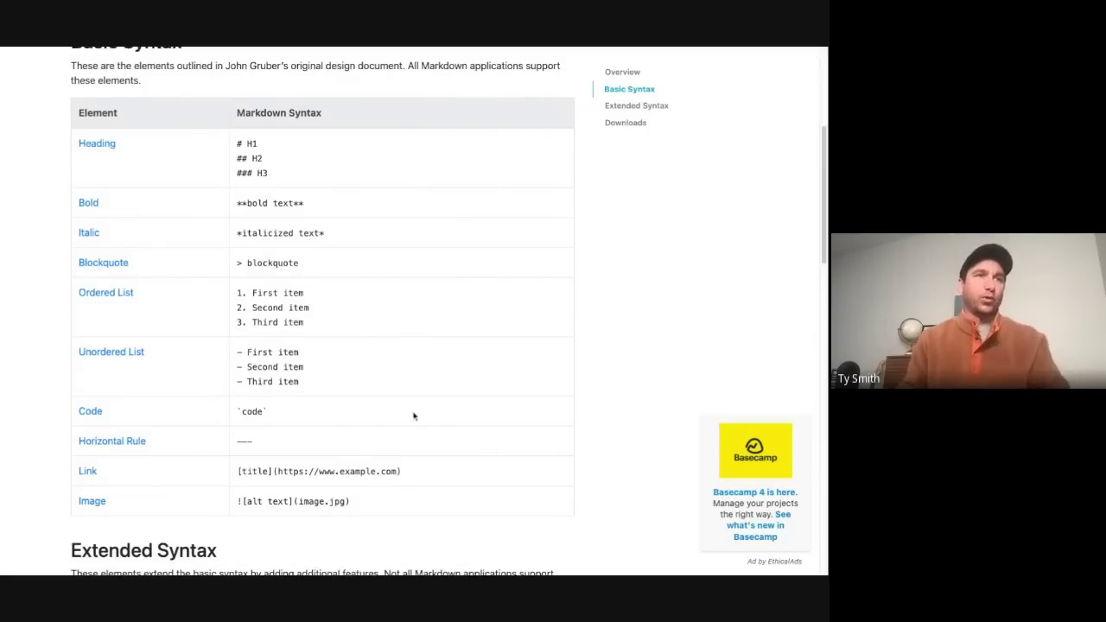
pyautogui.tripleClick(351, 471)
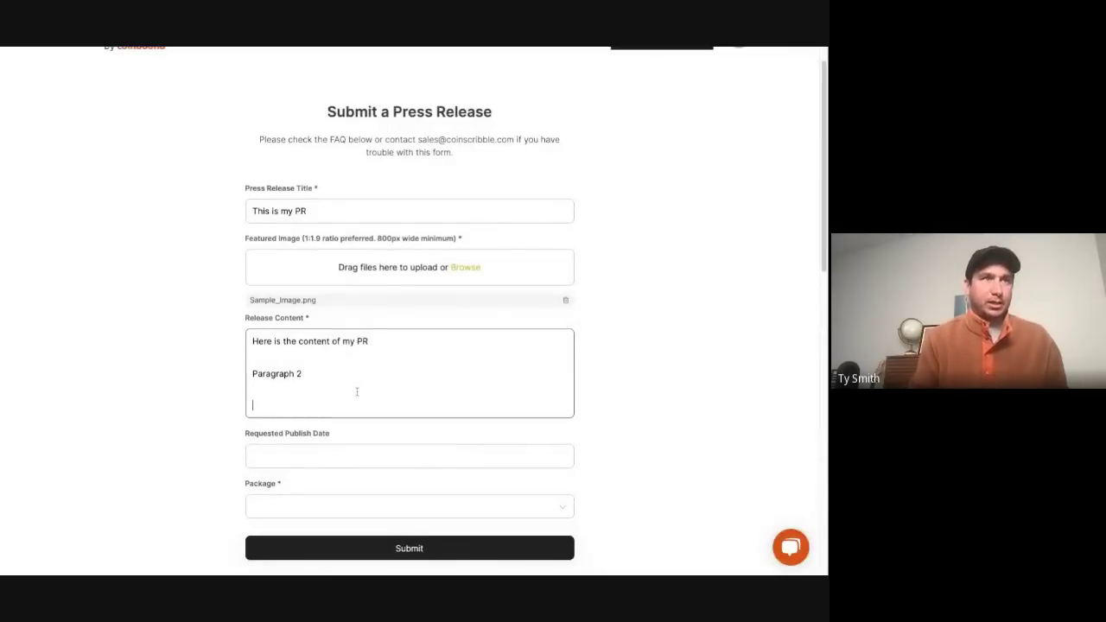
# Paste the Markdown link into the release content, rewording its text and changing its URL to google
pyautogui.write('[title](https://www.example.com)')
pyautogui.doubleClick(267, 402)
pyautogui.write('heres myt li')
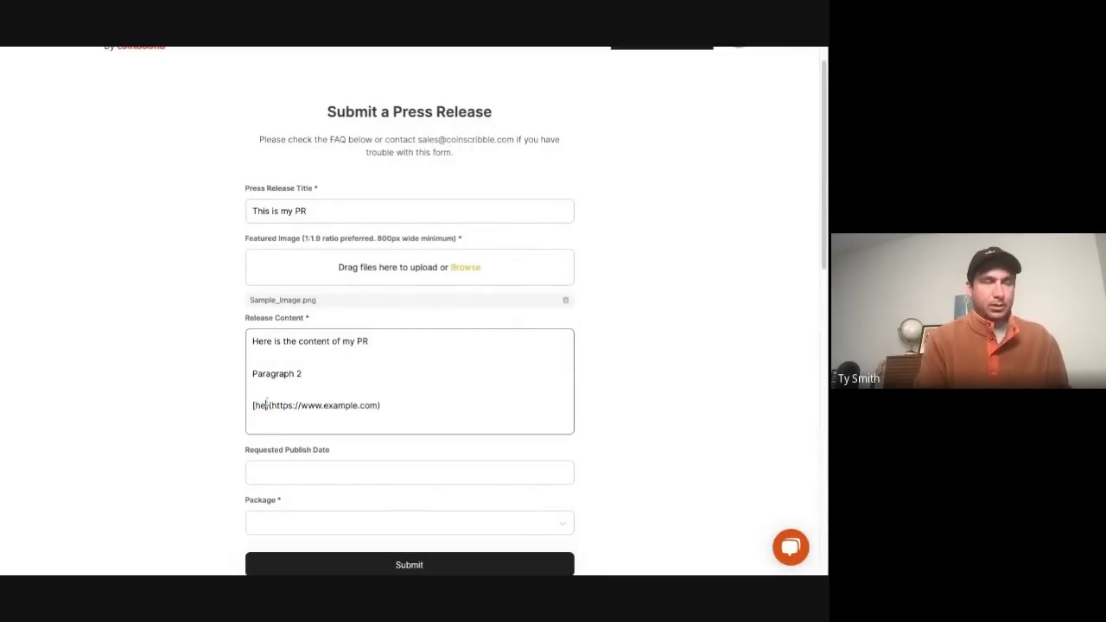
pyautogui.press('BackSpace')
pyautogui.press('BackSpace')
pyautogui.press('BackSpace')
pyautogui.press('BackSpace')
pyautogui.write('link')
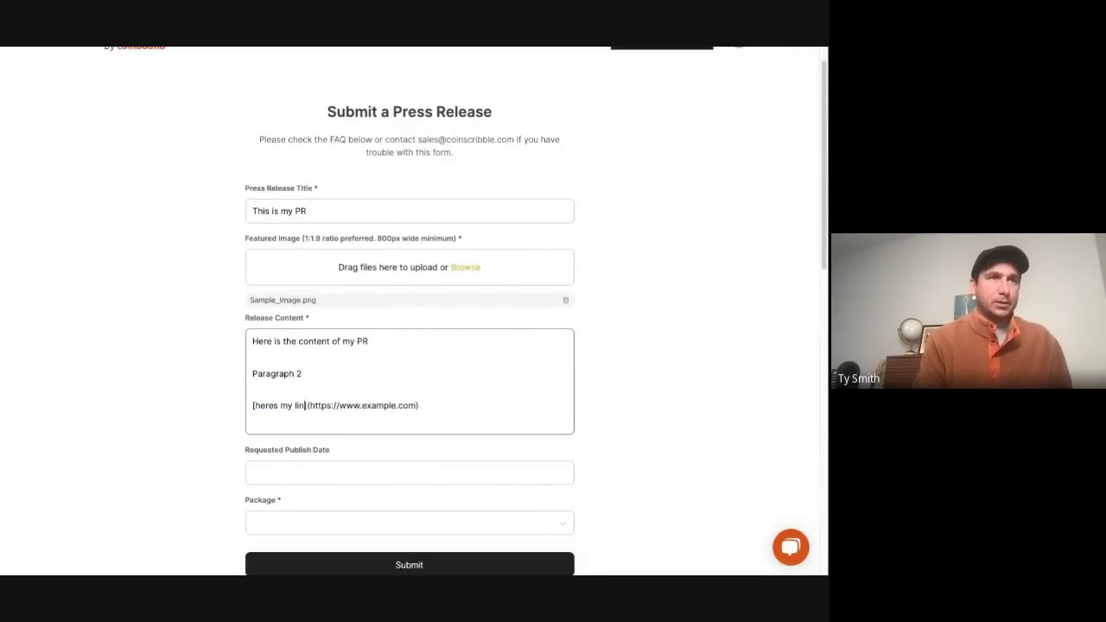
pyautogui.doubleClick(377, 406)
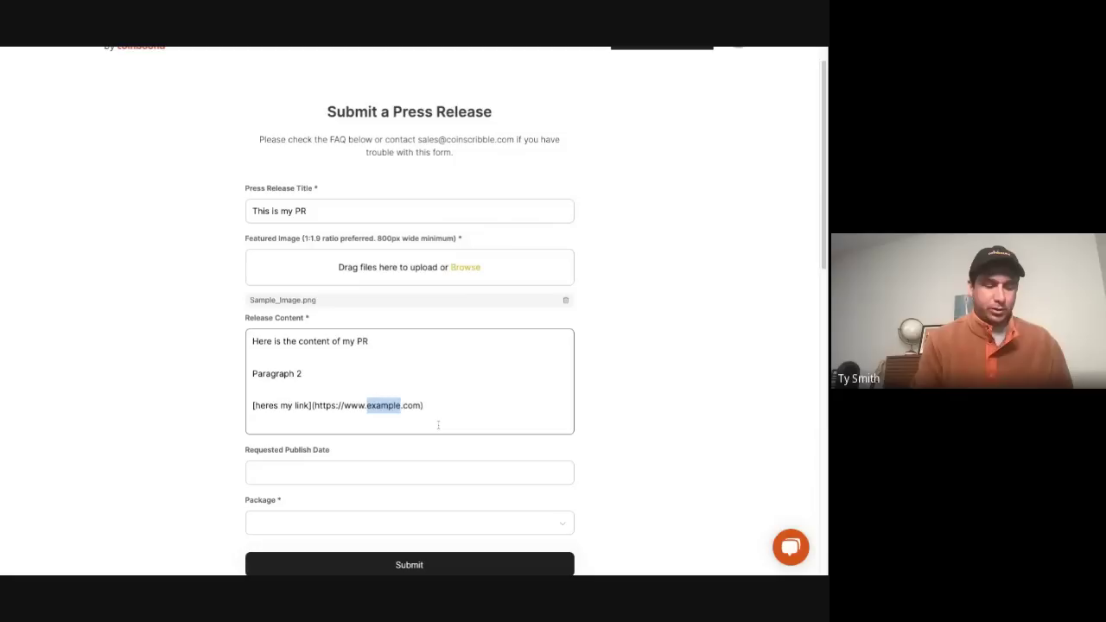
pyautogui.write('google')
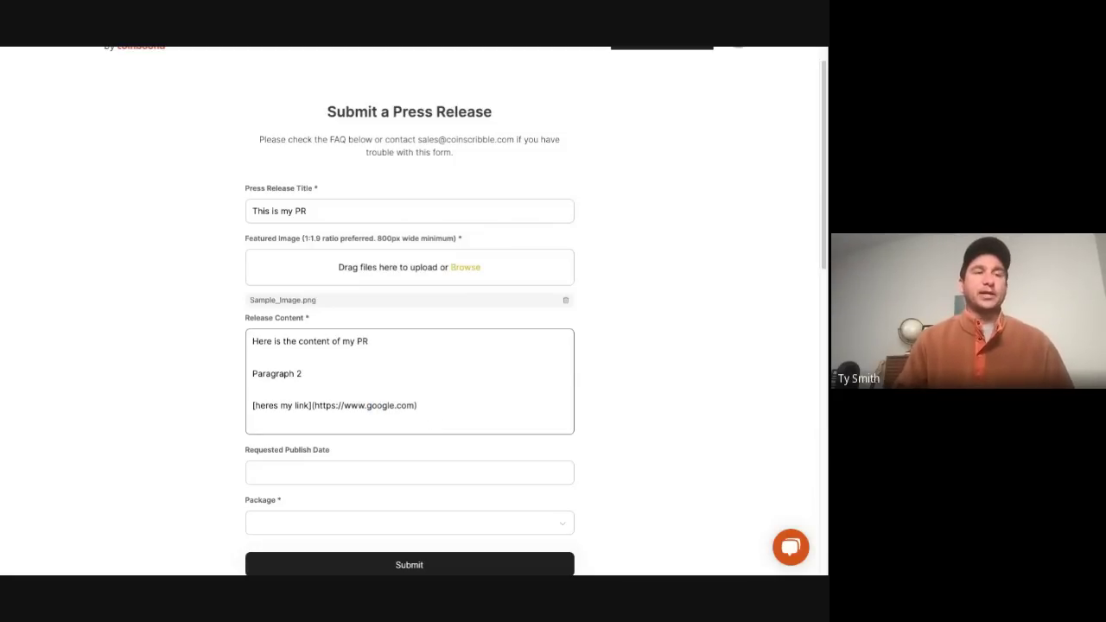
# Clear all the release content and bring up the publish-date calendar
pyautogui.scroll(-1, 409, 310)
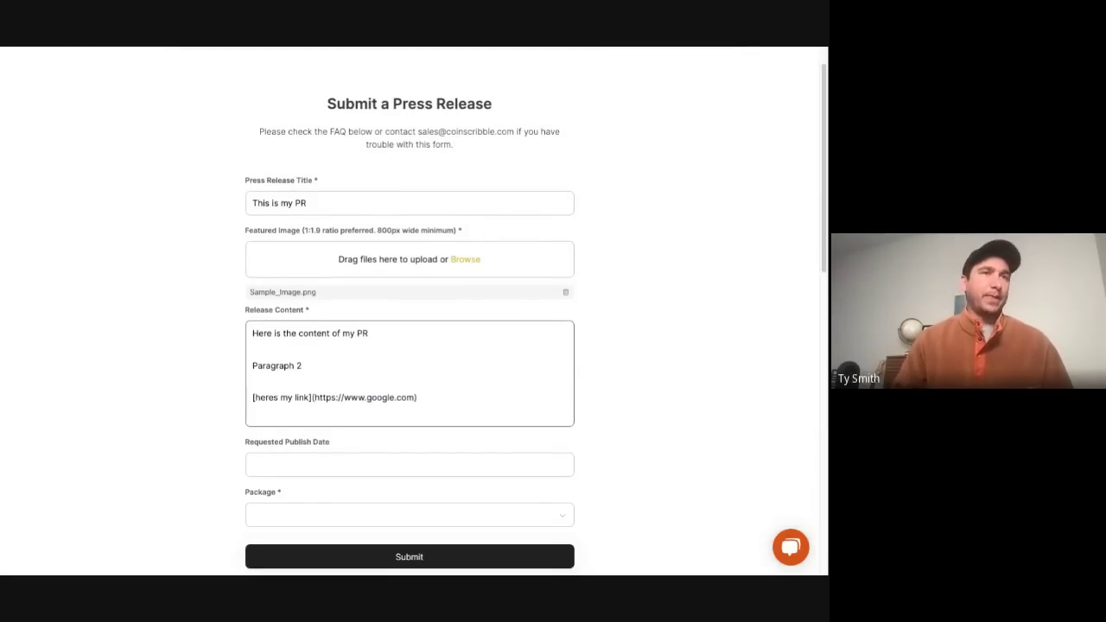
pyautogui.scroll(-1, 456, 395)
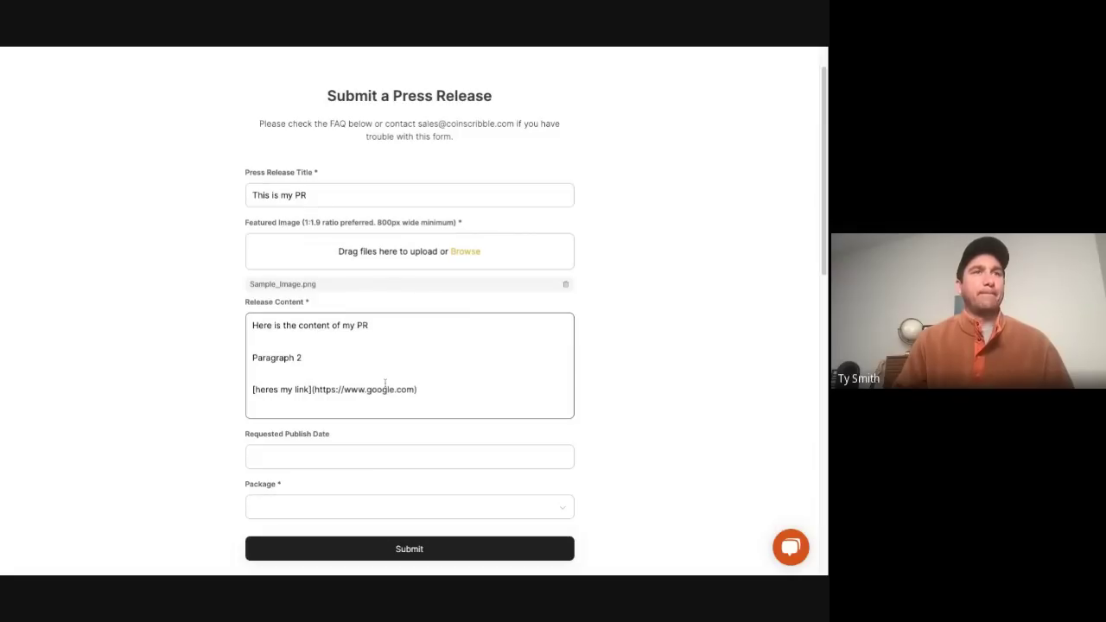
pyautogui.hotkey('ctrl', 'a')
pyautogui.press('BackSpace')
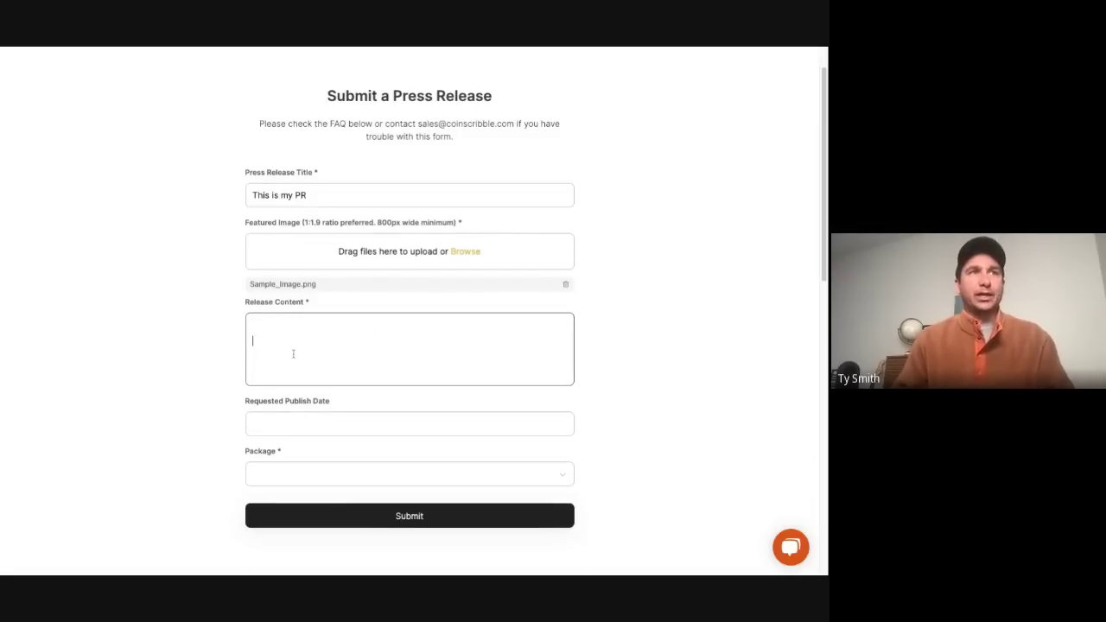
pyautogui.press('BackSpace')
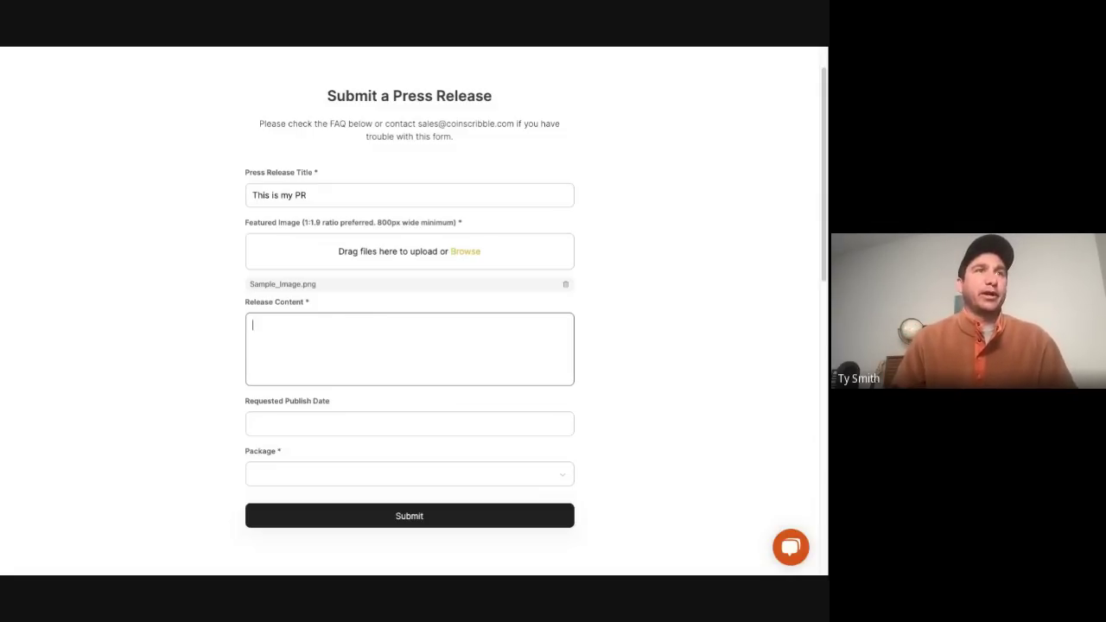
pyautogui.click(294, 425)
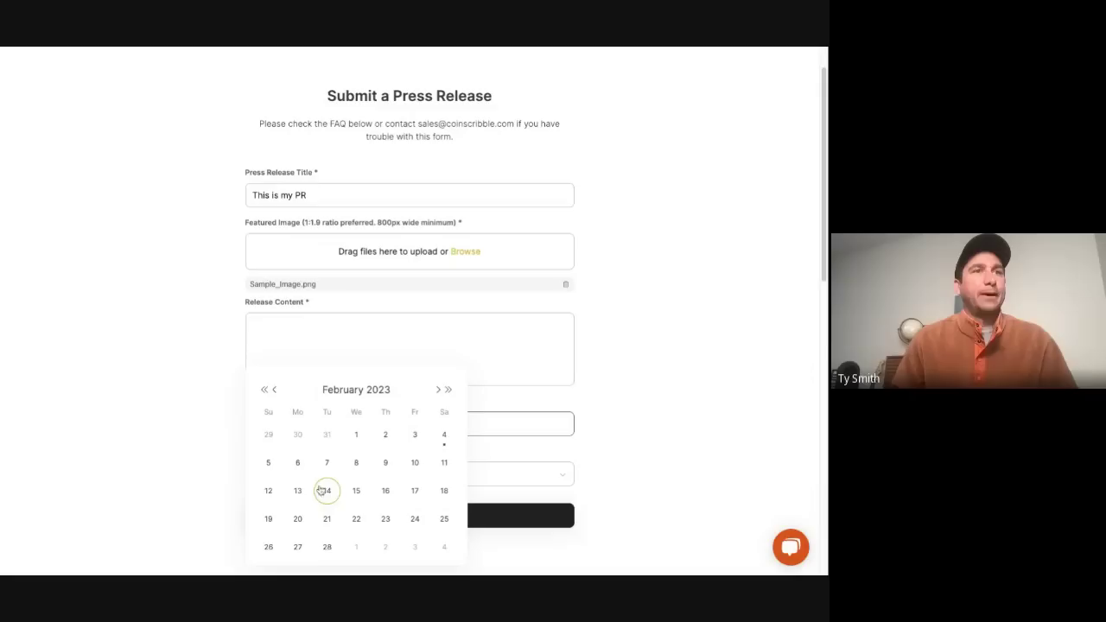
# Pick February 22 2023 as the requested publish date
pyautogui.click(351, 519)
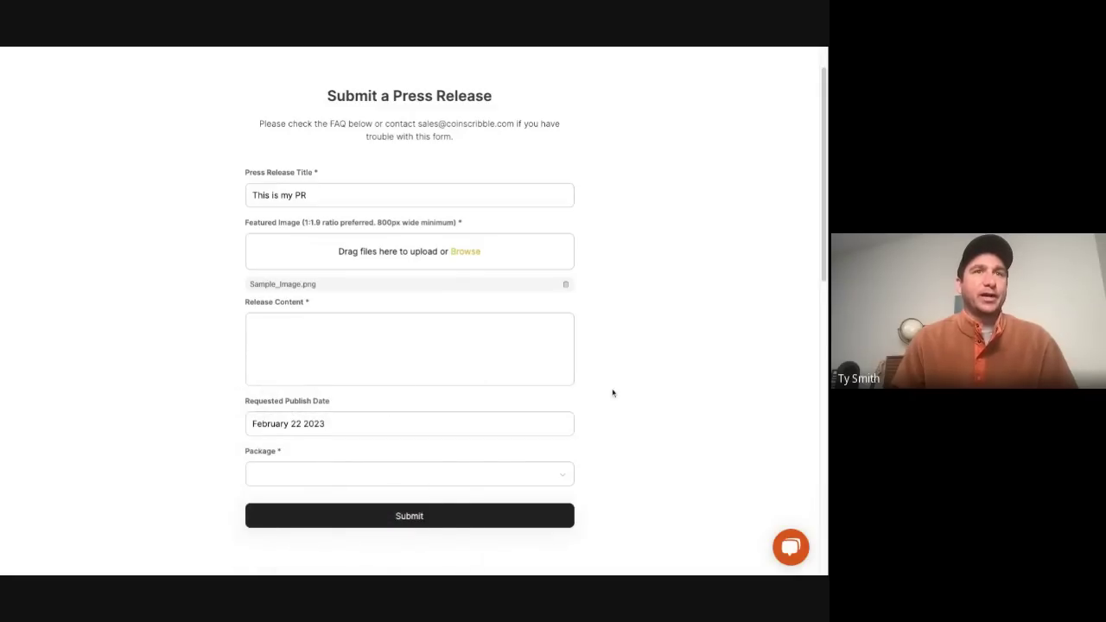
pyautogui.scroll(-1, 618, 401)
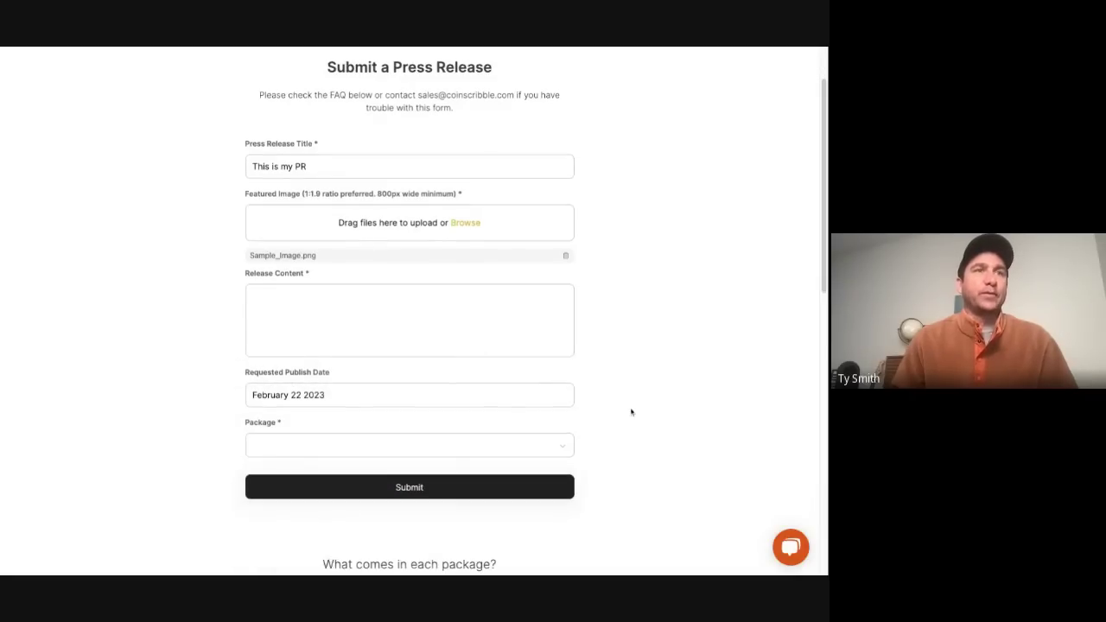
# Select Hypergrowth ($13,499) from the Package dropdown
pyautogui.click(329, 449)
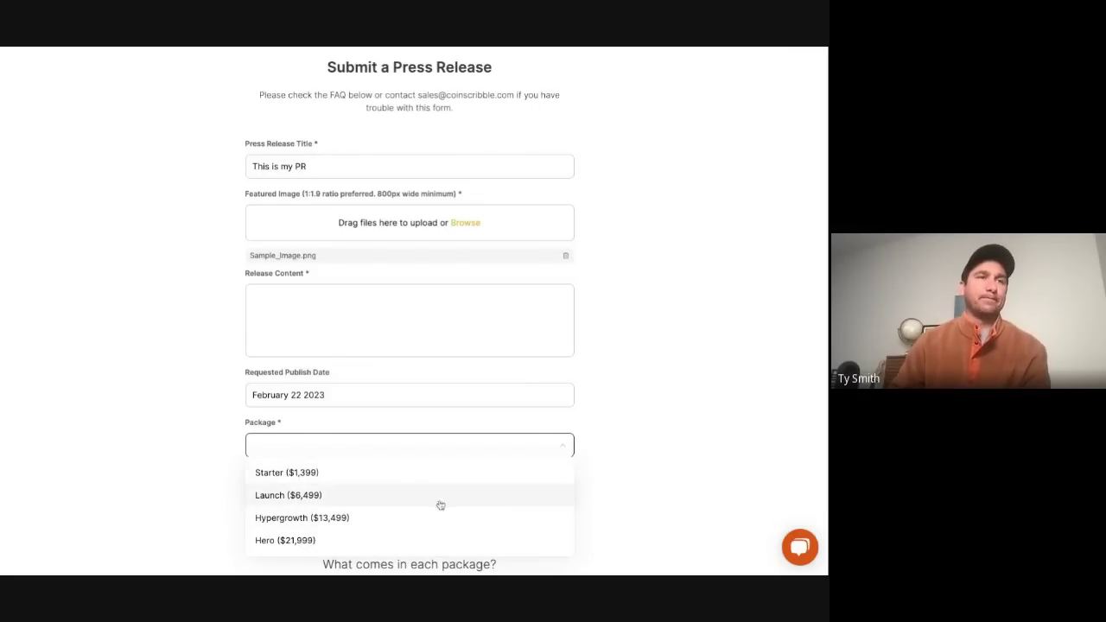
pyautogui.click(683, 482)
pyautogui.scroll(2, 640, 424)
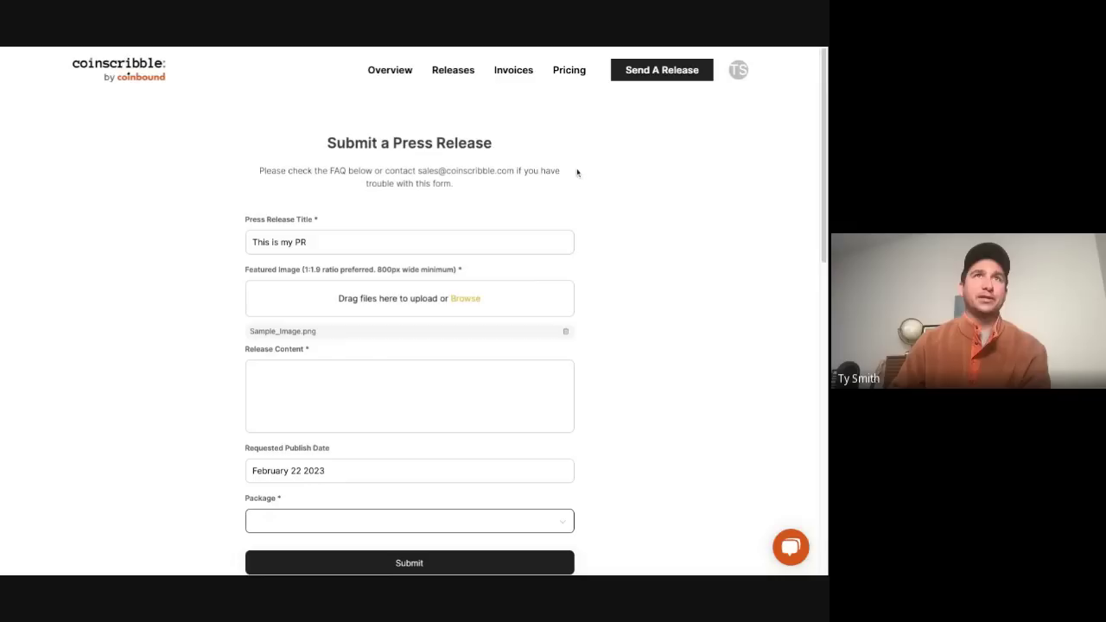
pyautogui.scroll(-1, 597, 258)
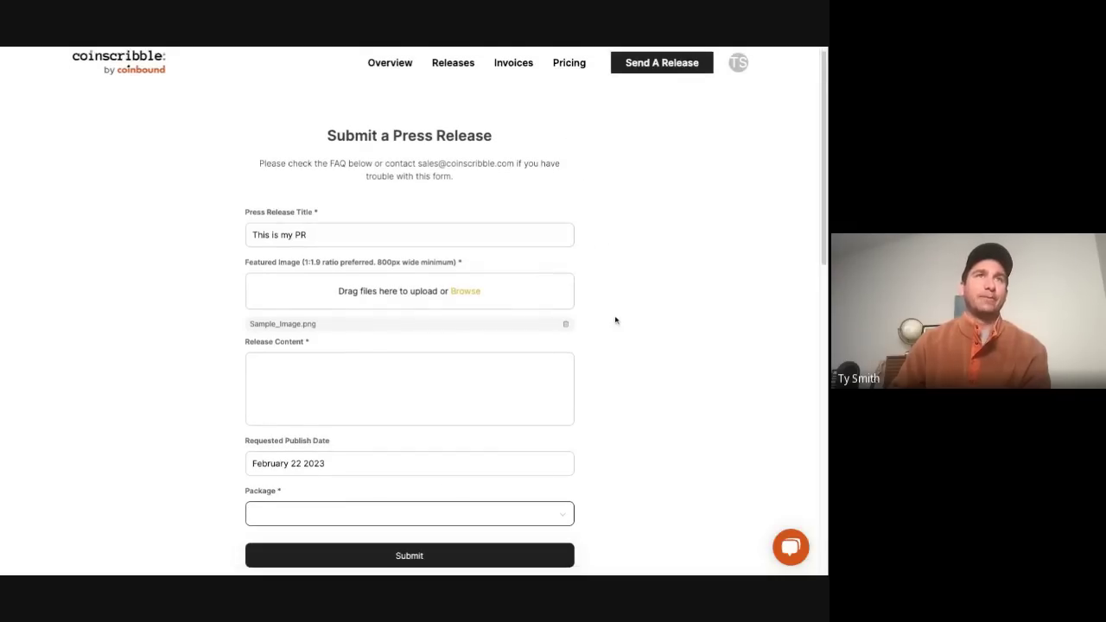
pyautogui.scroll(-3, 704, 519)
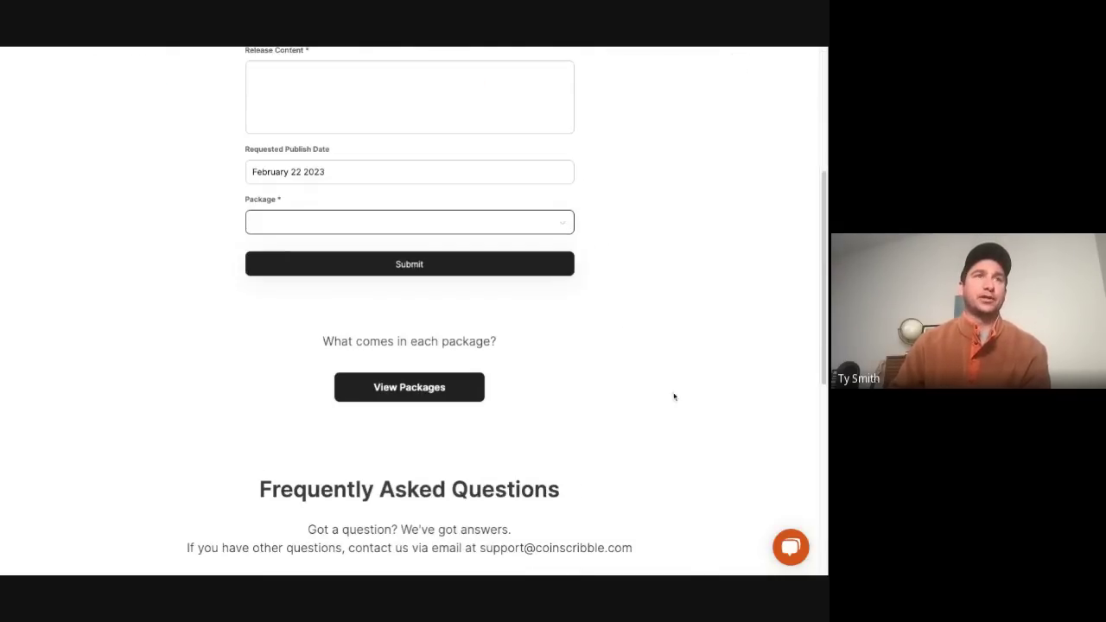
pyautogui.scroll(-2, 631, 351)
pyautogui.scroll(5, 630, 351)
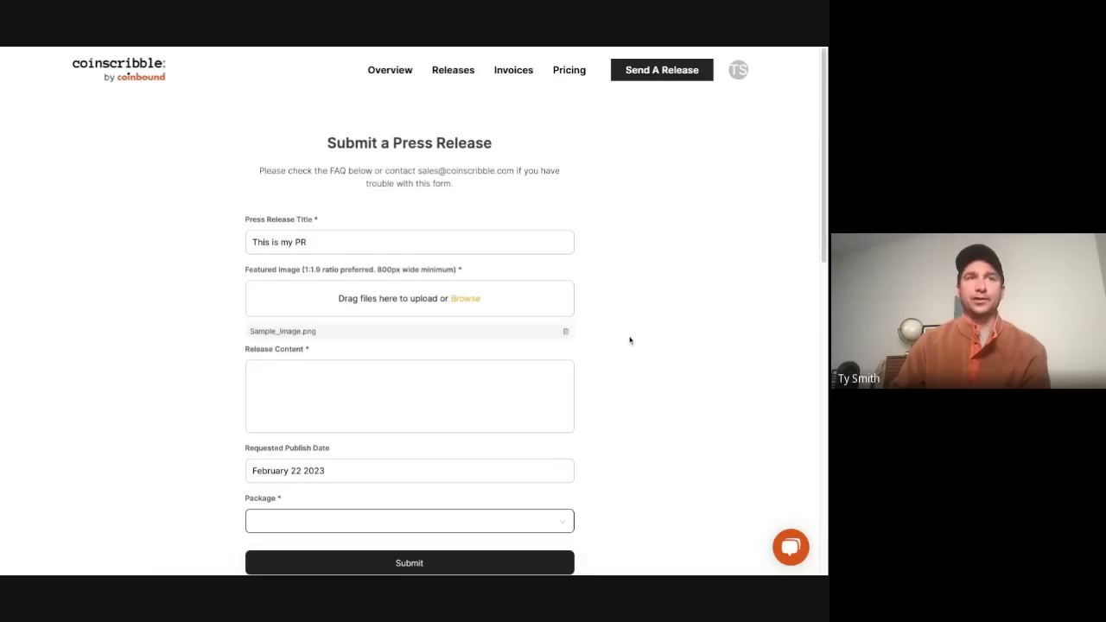
pyautogui.scroll(-1, 652, 415)
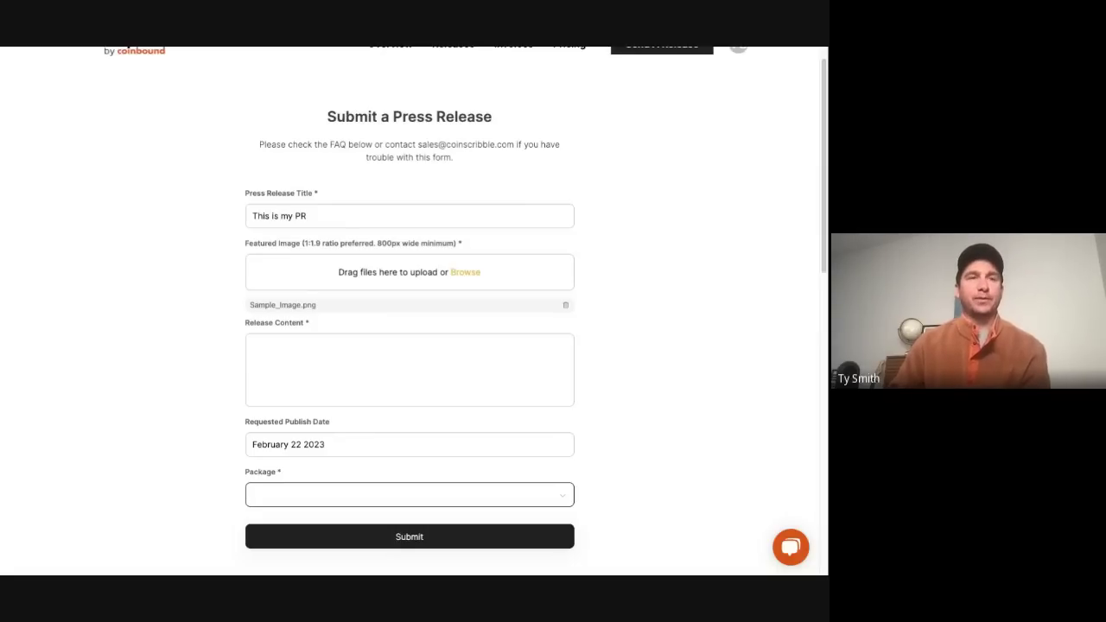
pyautogui.scroll(-1, 598, 476)
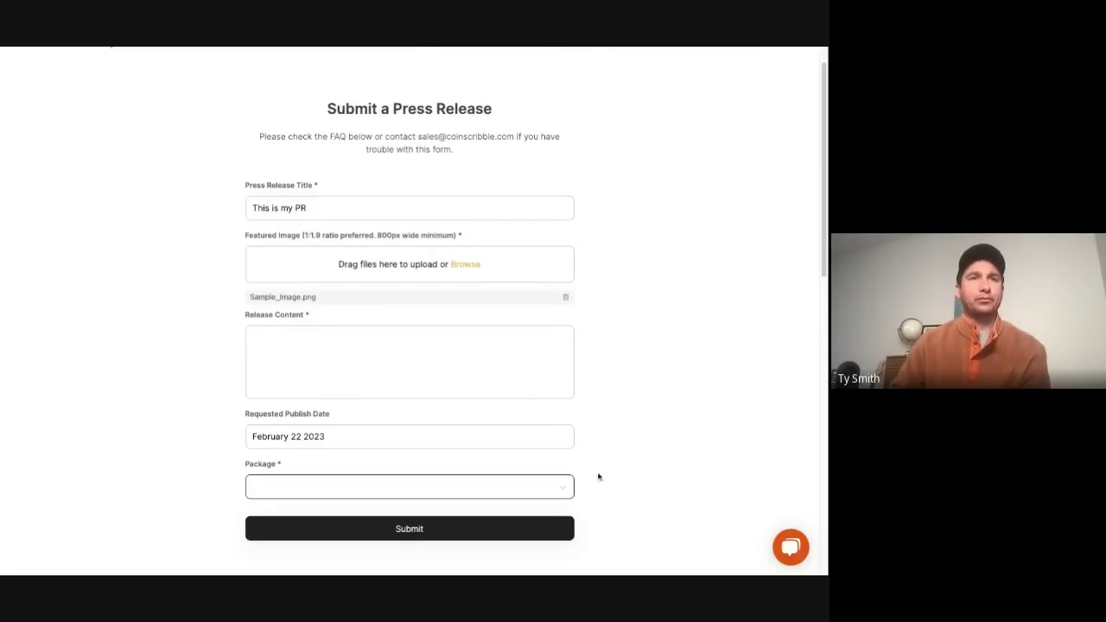
pyautogui.scroll(-1, 603, 482)
pyautogui.scroll(3, 540, 484)
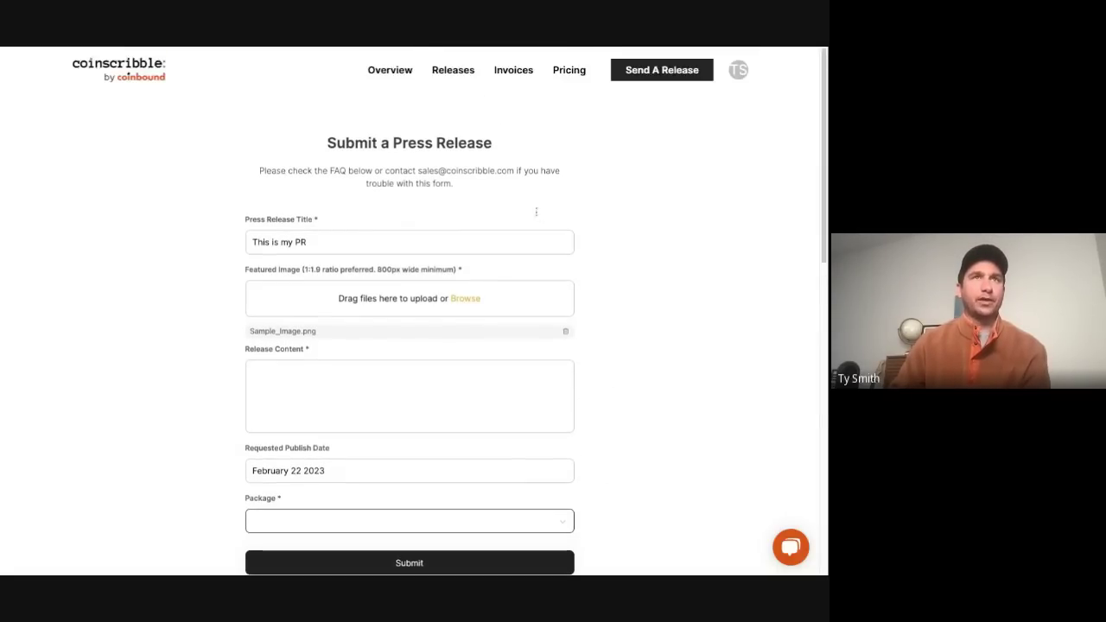
pyautogui.scroll(-2, 608, 360)
pyautogui.click(545, 501)
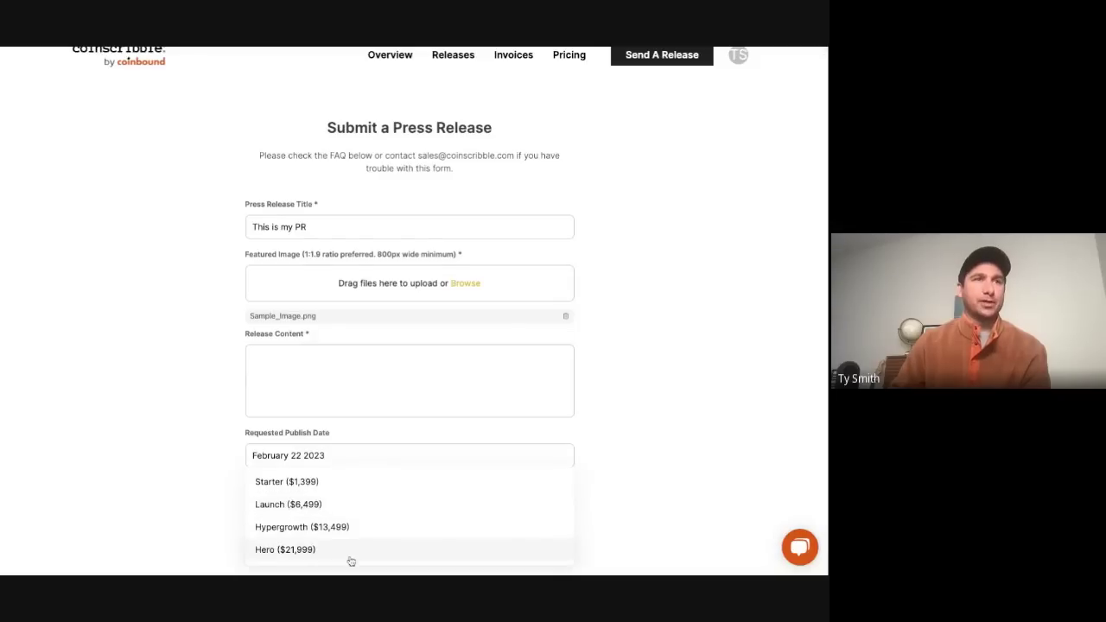
pyautogui.click(310, 529)
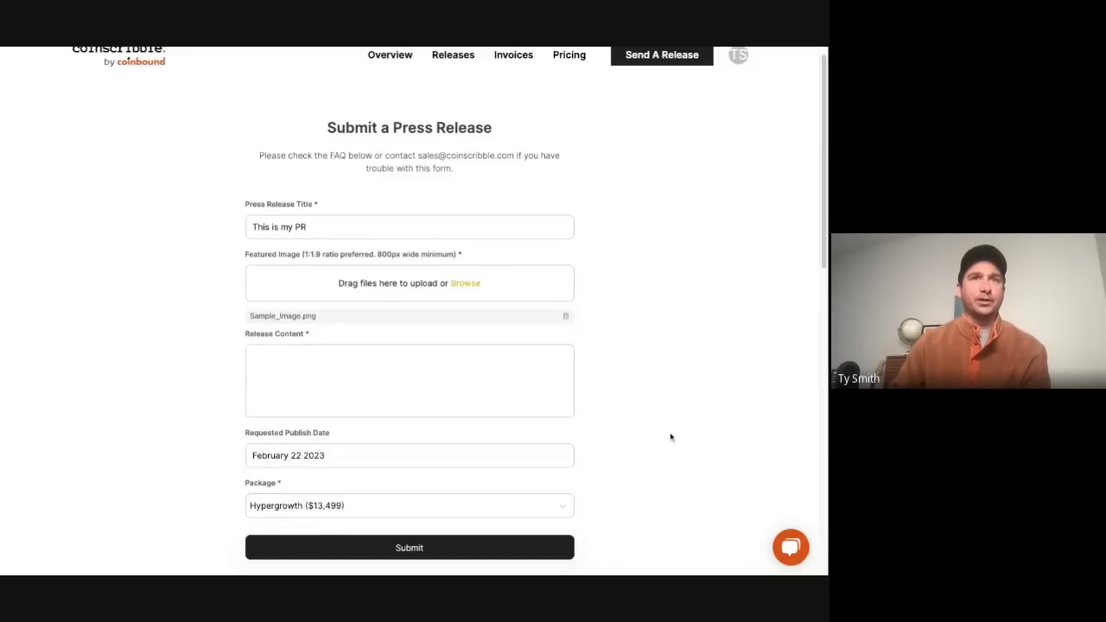
pyautogui.scroll(-1, 671, 439)
# Fix the missing-content error by entering 'My PR' as release content, then submit the release
pyautogui.click(412, 519)
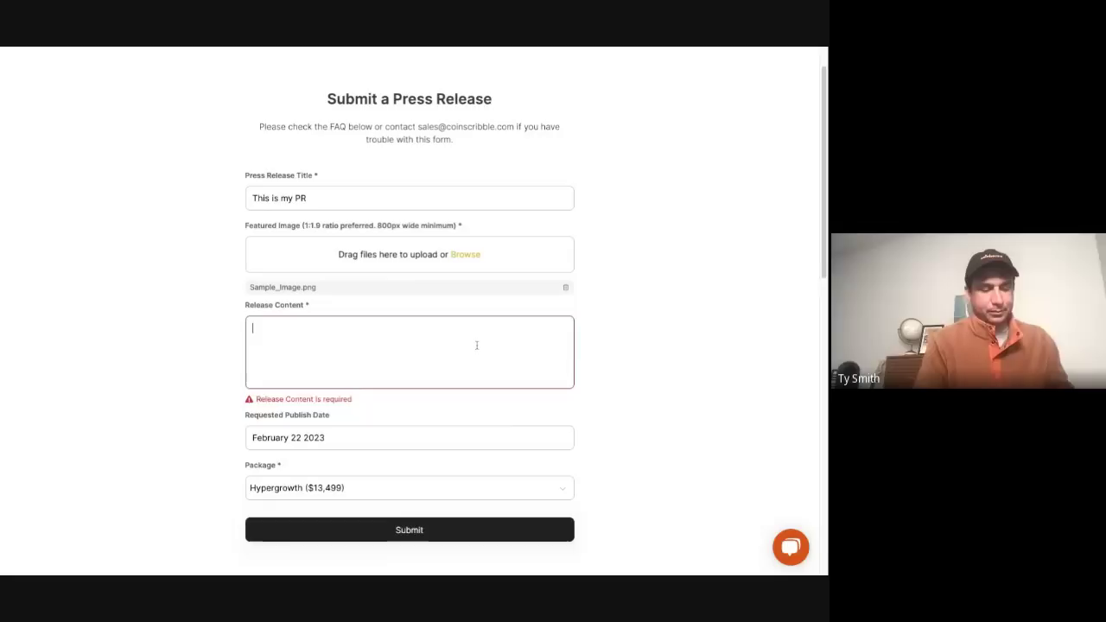
pyautogui.write('My PR')
pyautogui.click(516, 521)
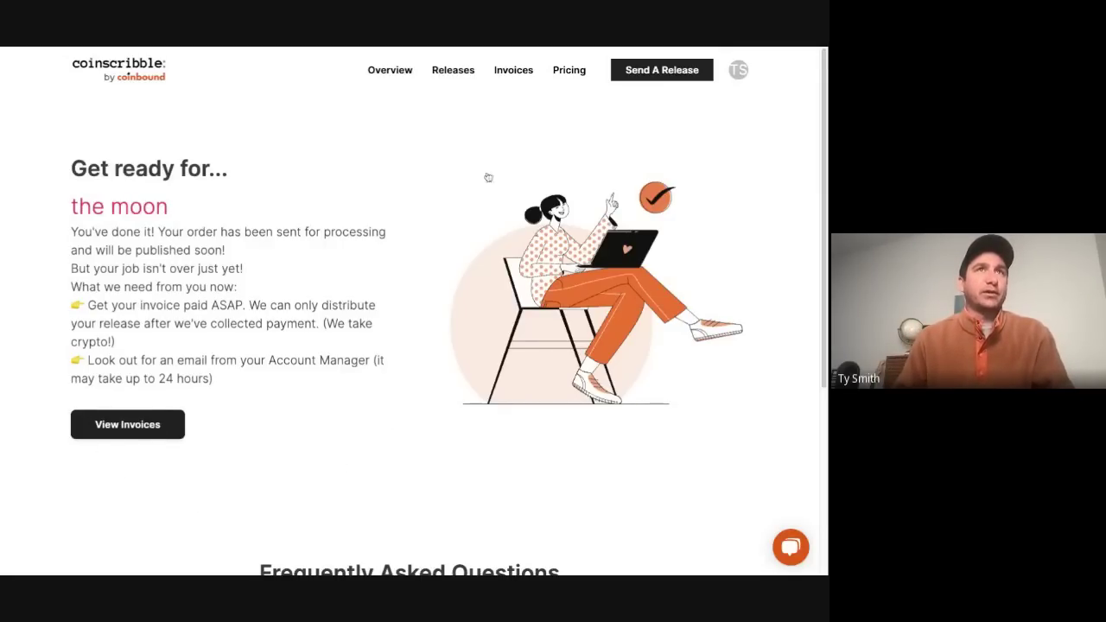
# Go to View Invoices to see the open Hypergrowth ($13,499) invoice dated 2/4/2023
pyautogui.click(510, 76)
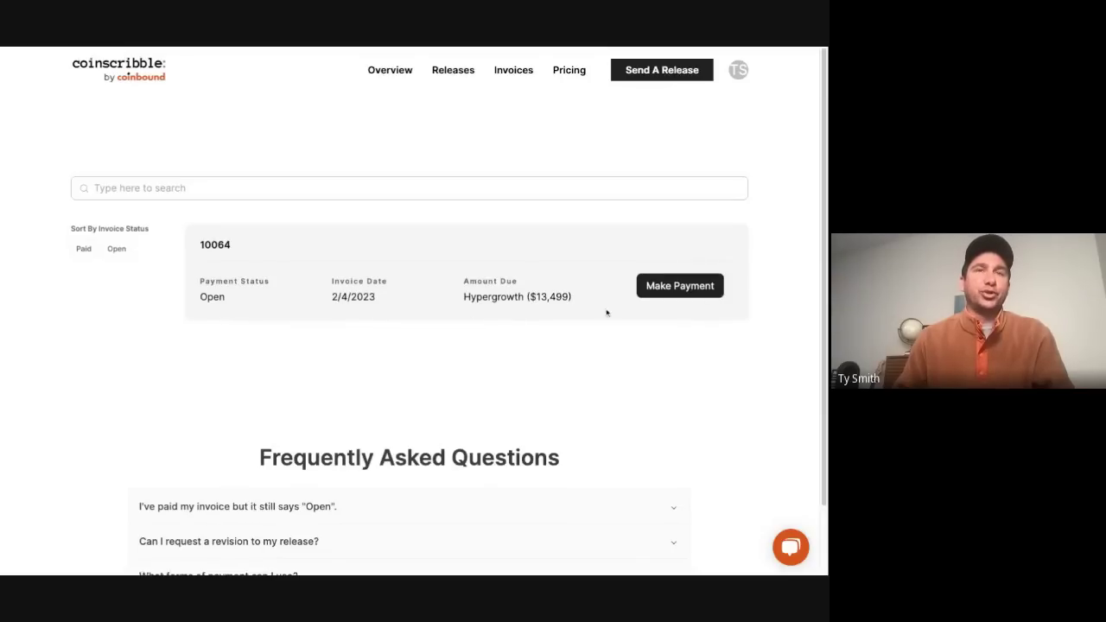
pyautogui.click(657, 289)
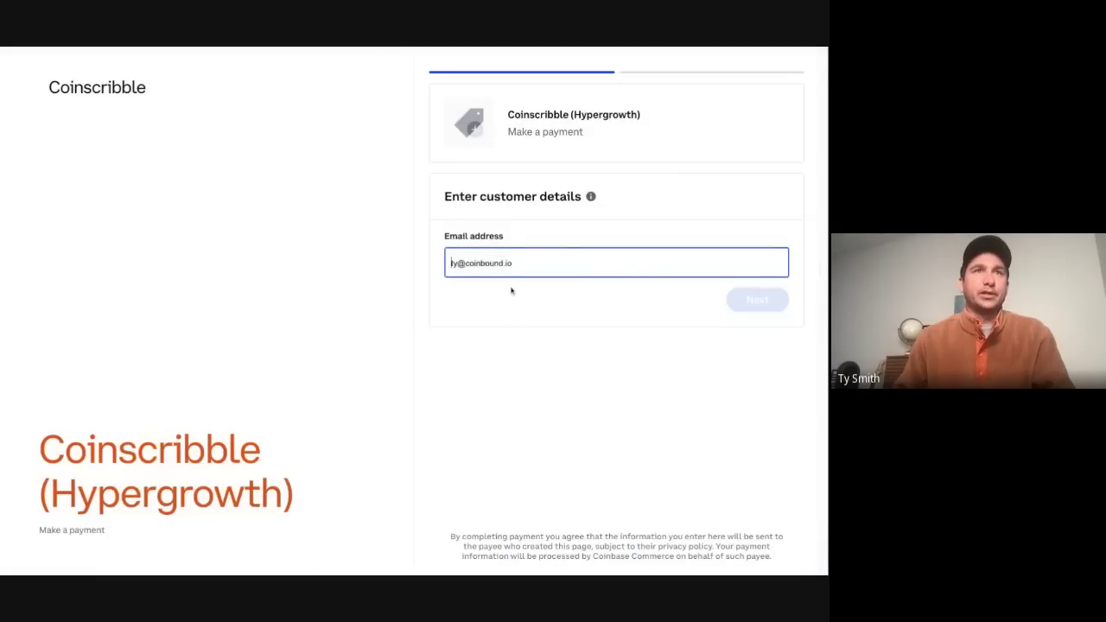
pyautogui.click(511, 290)
pyautogui.click(777, 307)
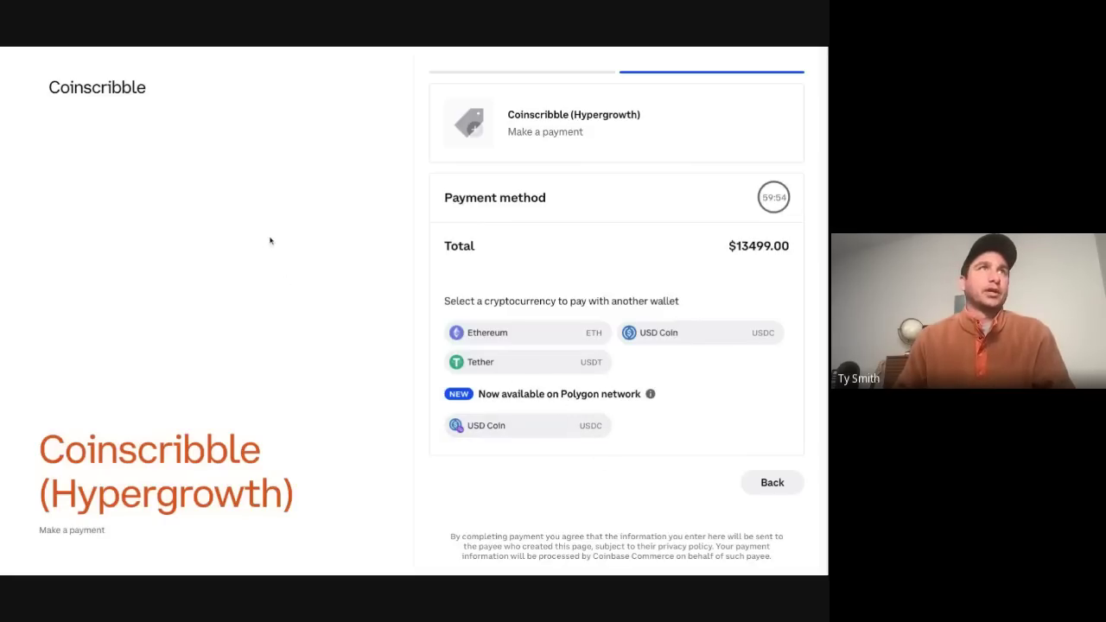
pyautogui.click(773, 482)
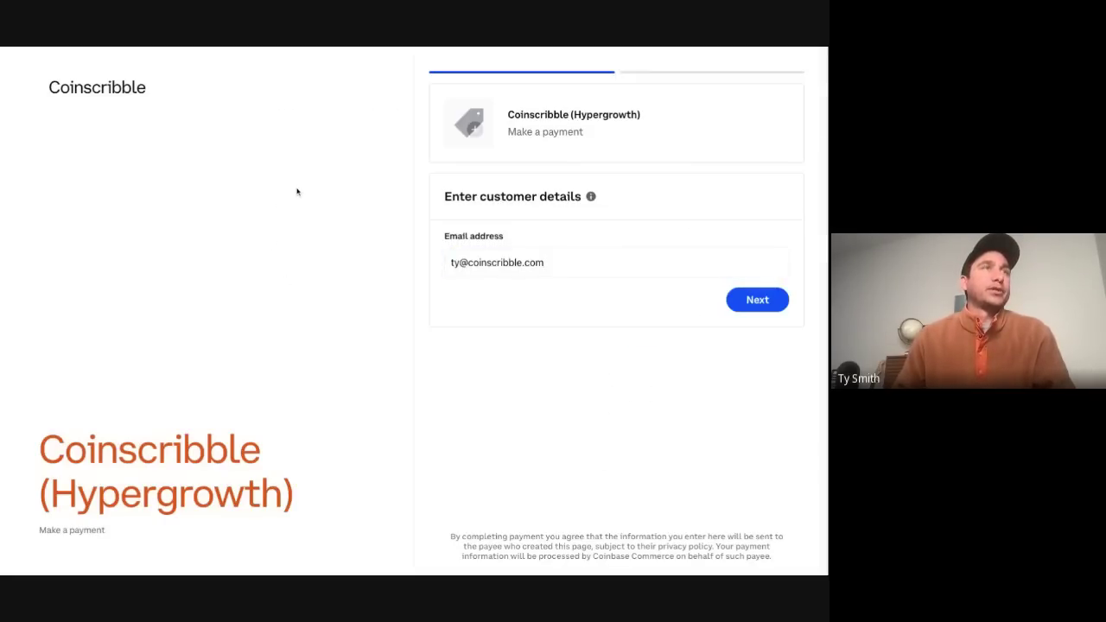
pyautogui.hotkey('alt', 'Left')
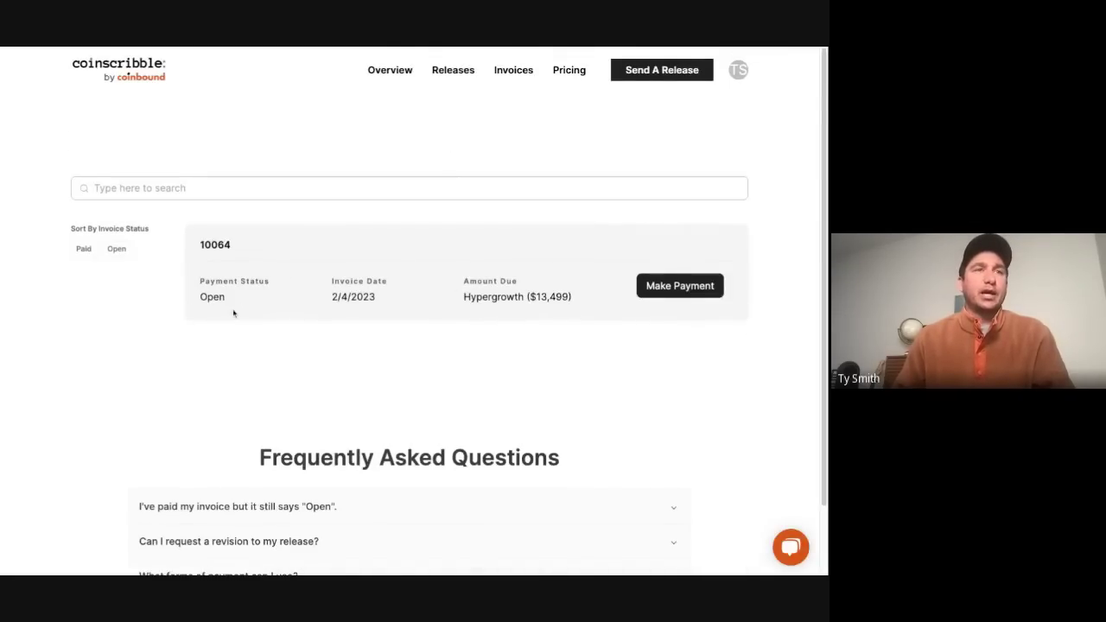
# Open Releases and confirm 'This is my PR' is listed as Pending for 2/22/2023
pyautogui.click(467, 74)
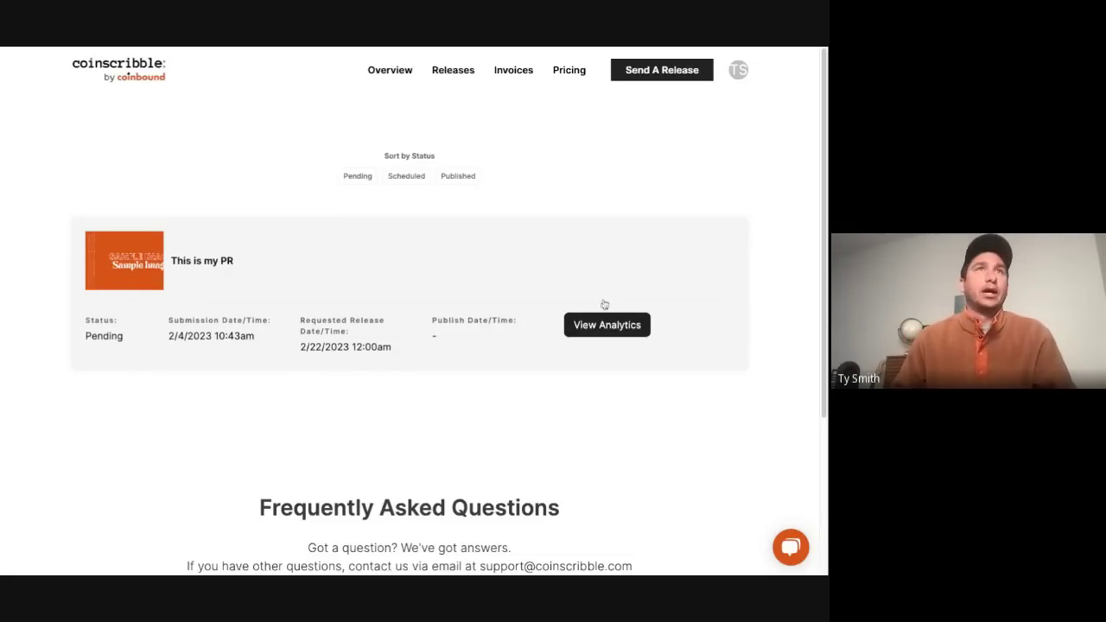
pyautogui.scroll(-2, 491, 284)
pyautogui.scroll(2, 490, 277)
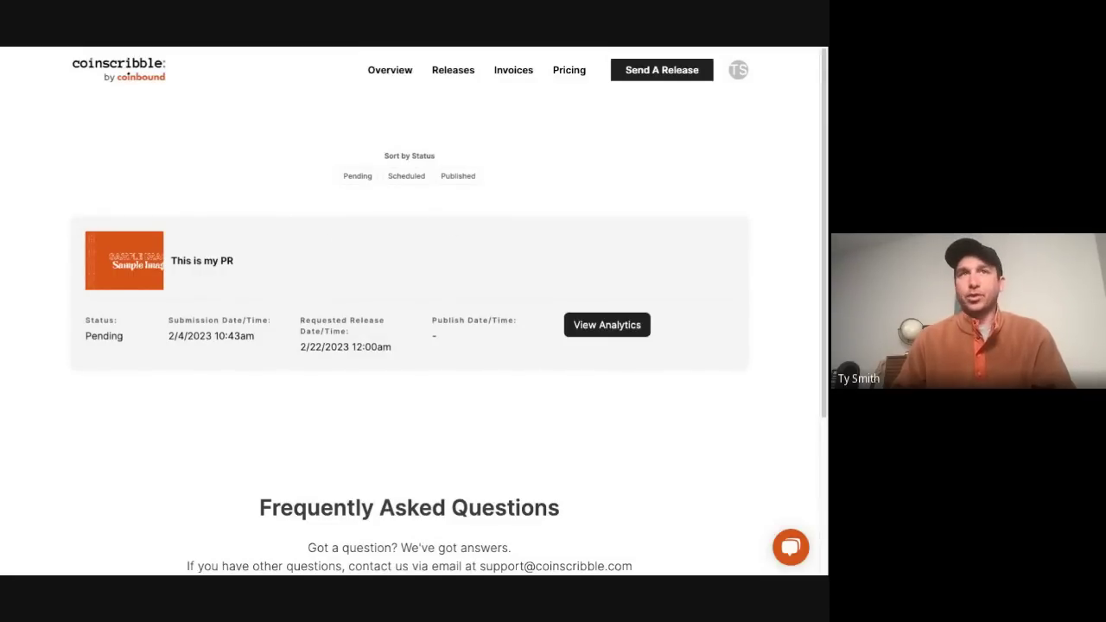
# Open the Contact Account Manager page from the TS account menu
pyautogui.click(739, 72)
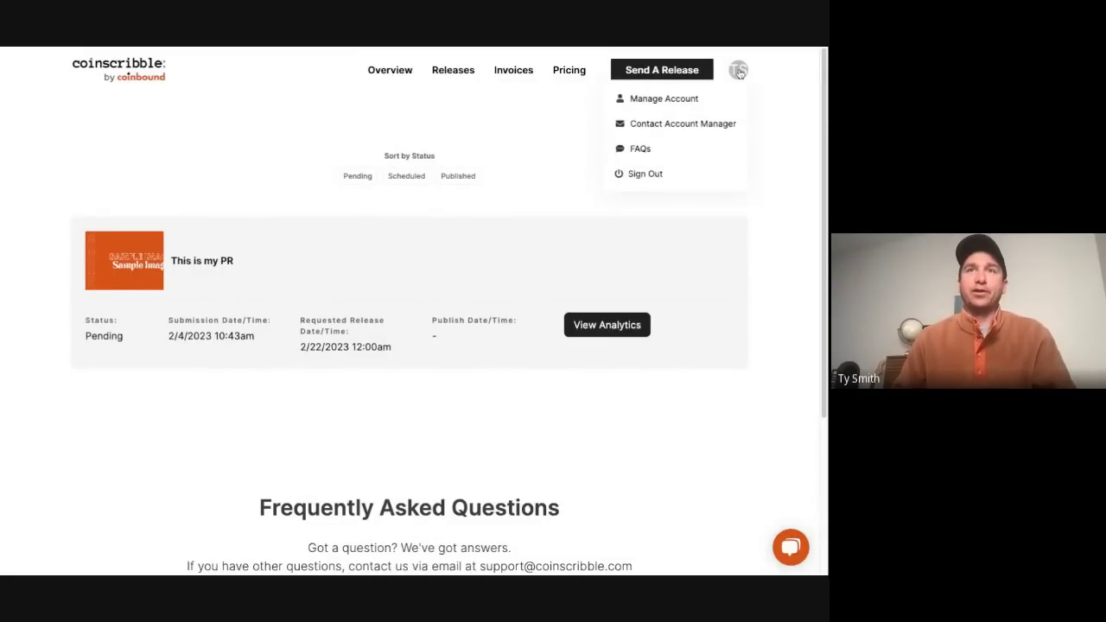
pyautogui.click(667, 129)
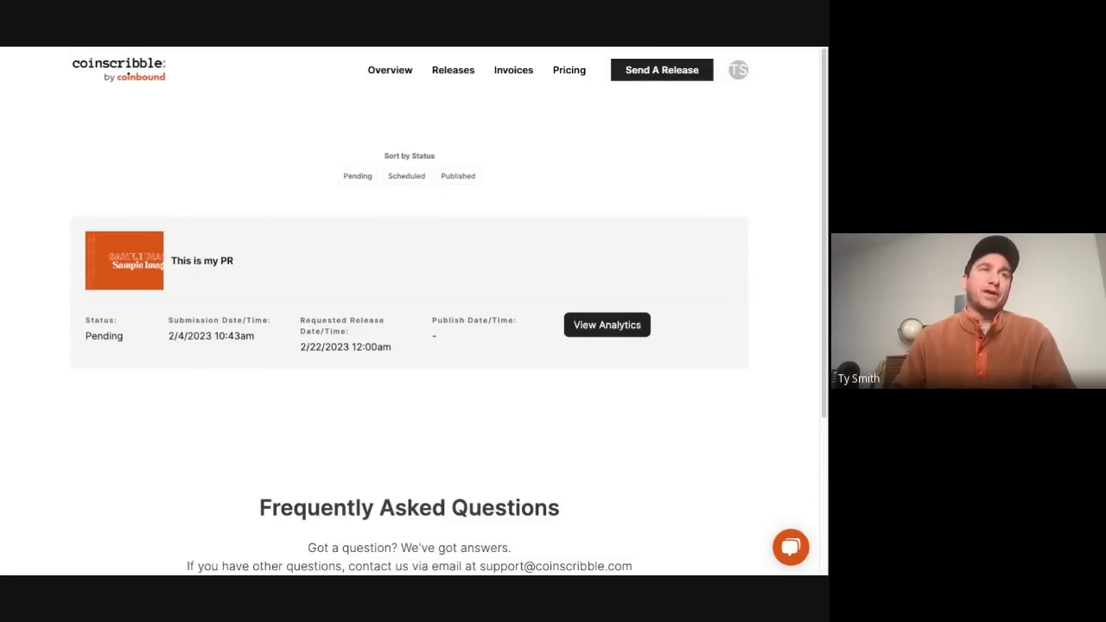